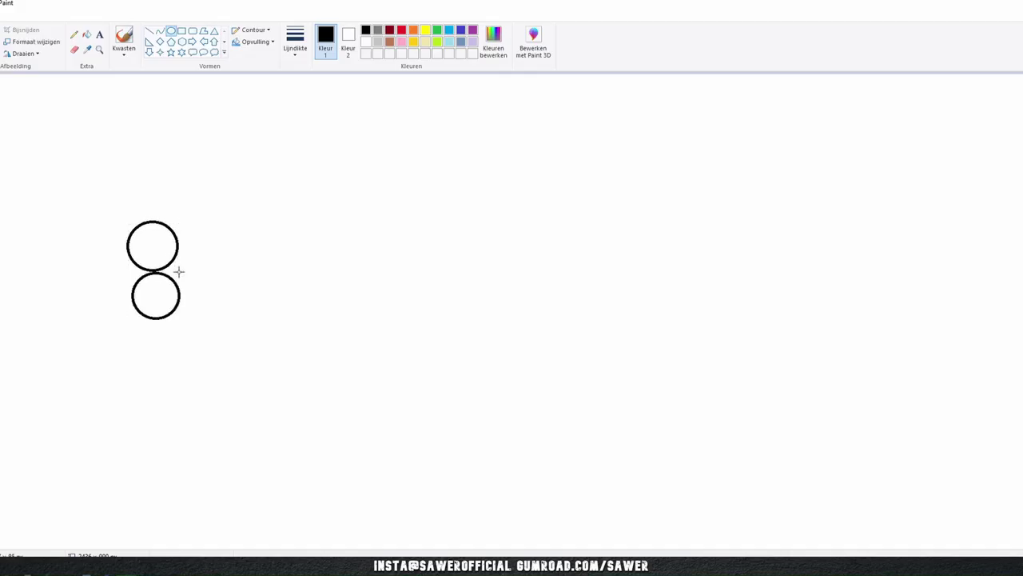
- Draw the oval 0 beside the 8 to complete 80, and pick a freehand brush
{"action": "mouse_move", "coordinate": [183, 223]}
{"action": "left_mouse_down"}
{"action": "mouse_move", "coordinate": [231, 317]}
{"action": "mouse_move", "coordinate": [286, 231]}
{"action": "left_mouse_up"}
{"action": "left_click", "coordinate": [148, 30]}
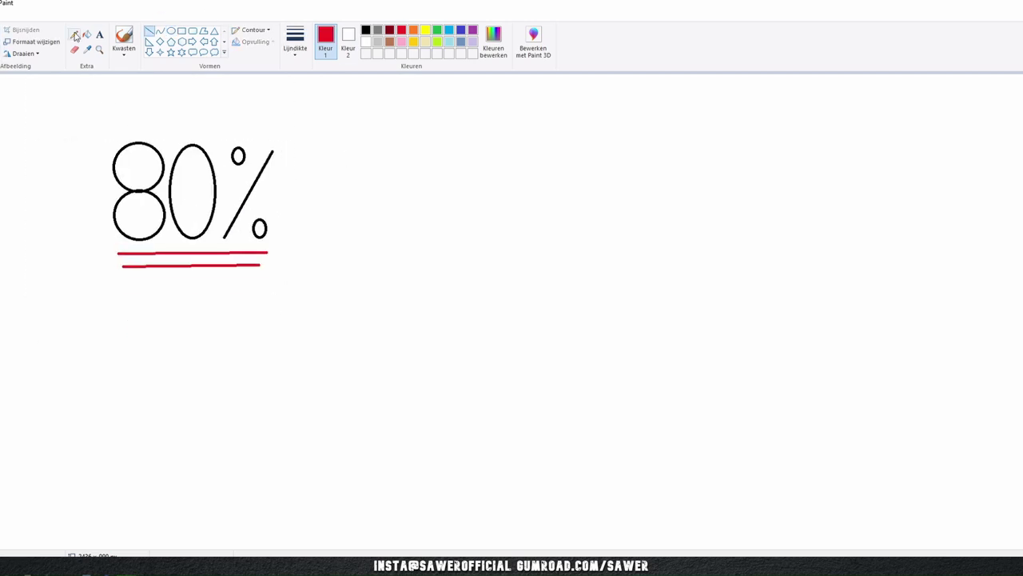
{"action": "left_click", "coordinate": [124, 49]}
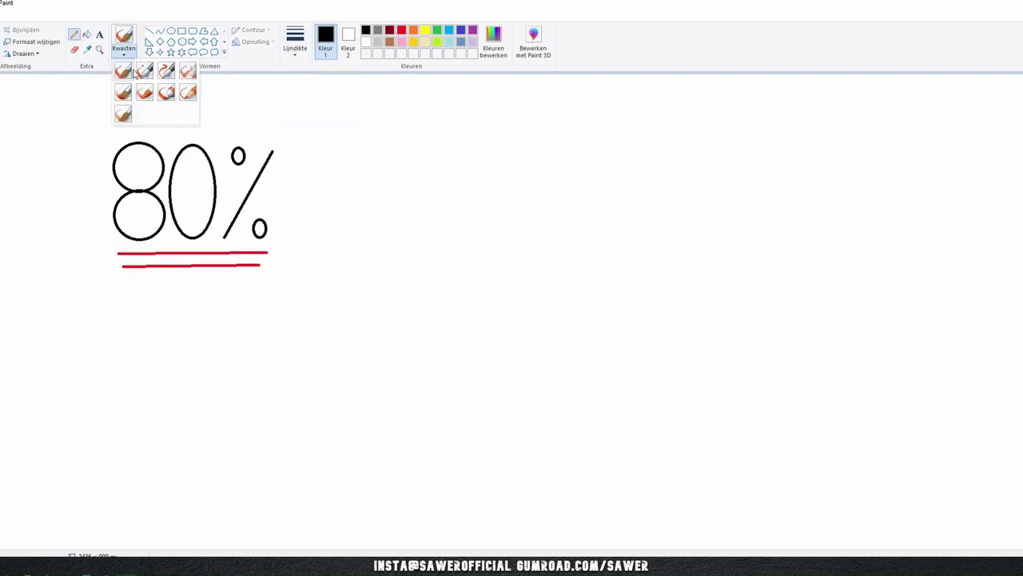
{"action": "left_click", "coordinate": [126, 70]}
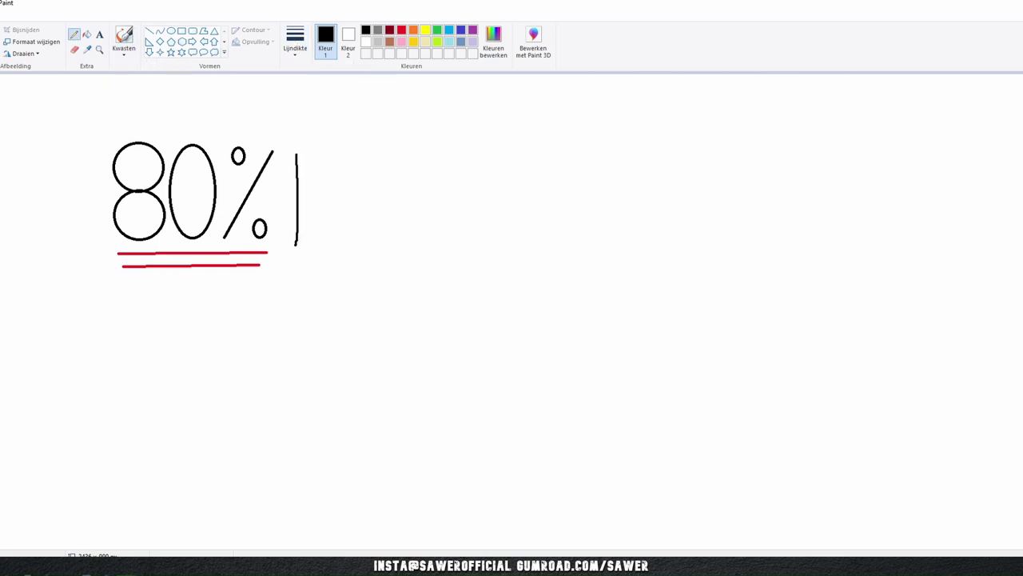
- Hand-letter MIDI: a curved M, a heart-dotted i and the D's upright stroke
{"action": "left_click_drag", "start_coordinate": [306, 170], "coordinate": [291, 270]}
{"action": "left_click_drag", "start_coordinate": [292, 208], "coordinate": [313, 190]}
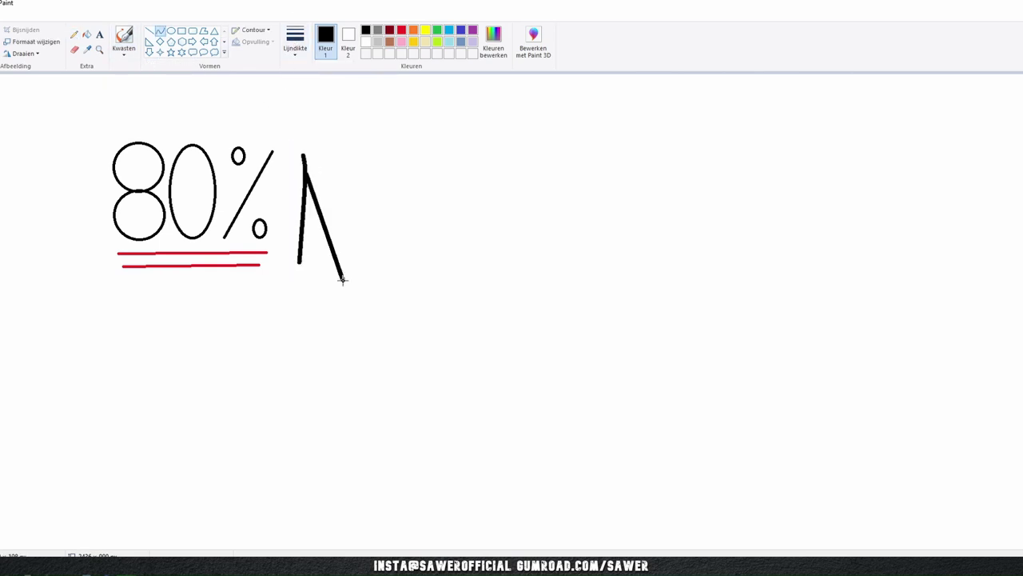
{"action": "left_click_drag", "start_coordinate": [342, 280], "coordinate": [346, 141]}
{"action": "left_click_drag", "start_coordinate": [340, 185], "coordinate": [366, 270]}
{"action": "mouse_move", "coordinate": [366, 240]}
{"action": "left_mouse_down"}
{"action": "mouse_move", "coordinate": [371, 131]}
{"action": "mouse_move", "coordinate": [416, 172]}
{"action": "mouse_move", "coordinate": [431, 282]}
{"action": "left_mouse_up"}
{"action": "left_click", "coordinate": [224, 46]}
{"action": "left_click", "coordinate": [149, 52]}
{"action": "left_click", "coordinate": [160, 30]}
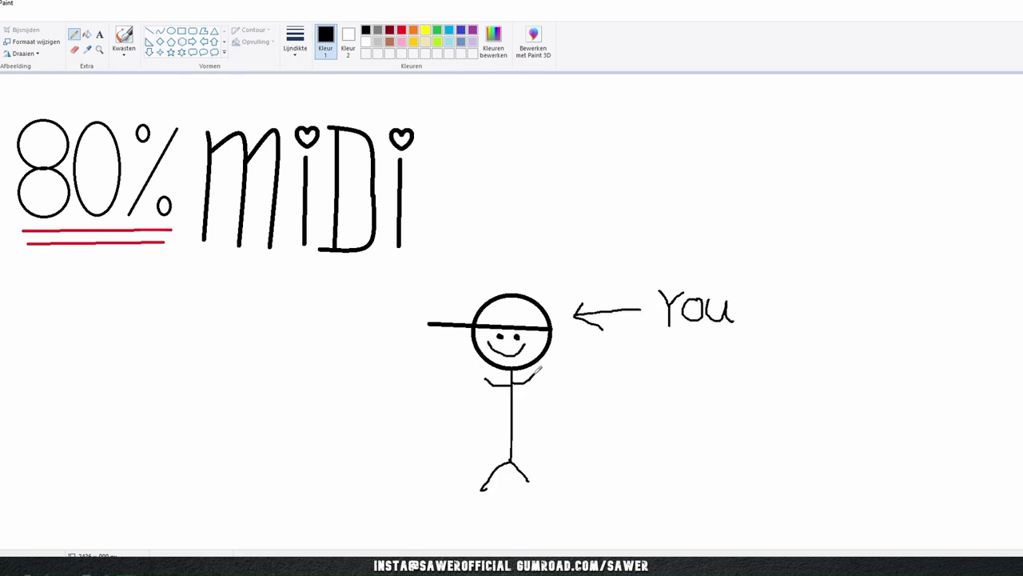
- Draw a thought cloud above the stick figure
{"action": "left_click", "coordinate": [215, 52]}
{"action": "left_click_drag", "start_coordinate": [507, 89], "coordinate": [767, 275]}
{"action": "scroll", "coordinate": [391, 379], "scroll_direction": "up", "scroll_amount": 3}
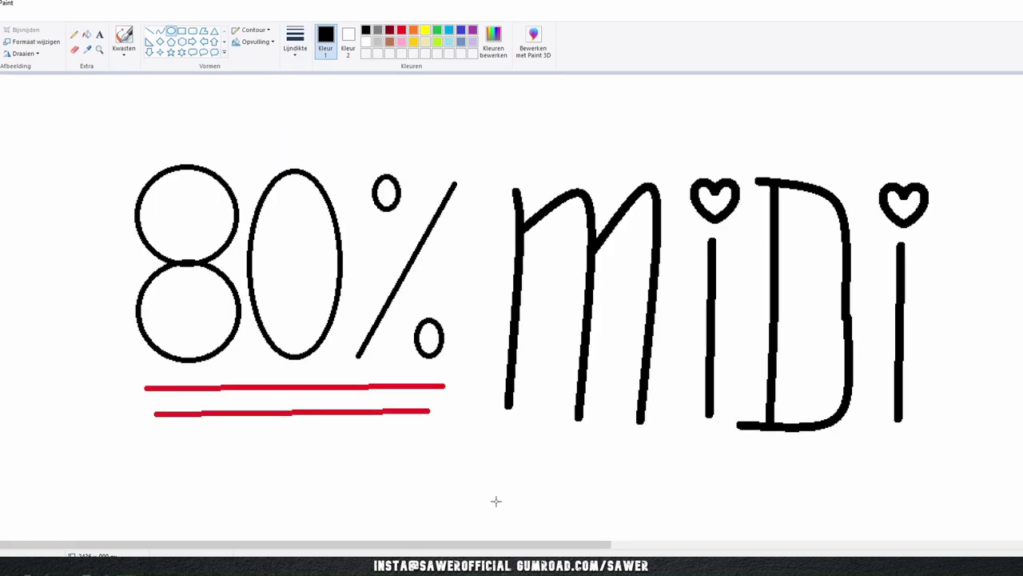
- Draw a round light bulb inside the cloud, undoing the stray tall ellipse
{"action": "left_click_drag", "start_coordinate": [528, 189], "coordinate": [639, 307]}
{"action": "left_click_drag", "start_coordinate": [542, 204], "coordinate": [635, 336]}
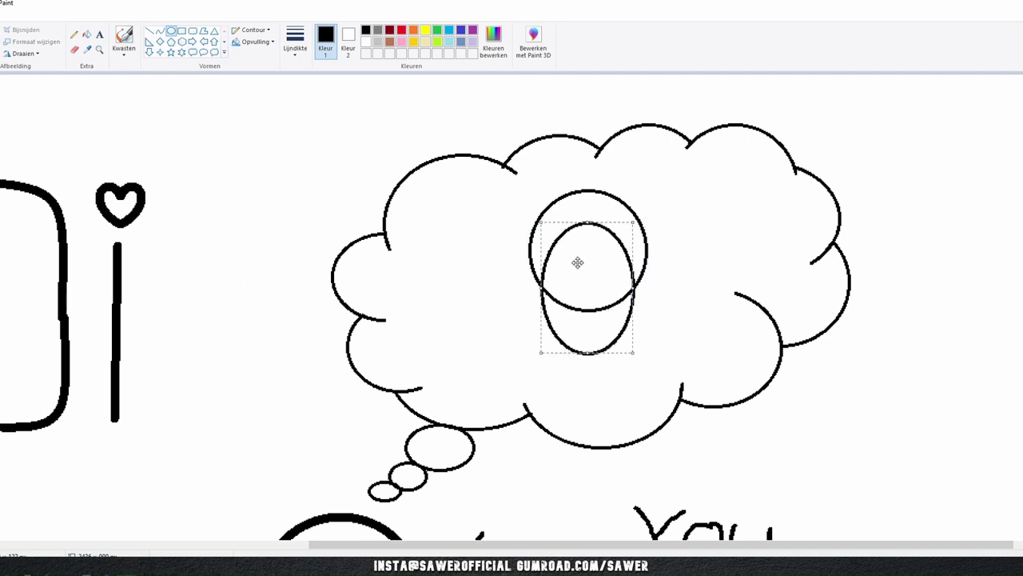
{"action": "key", "text": "ctrl+z"}
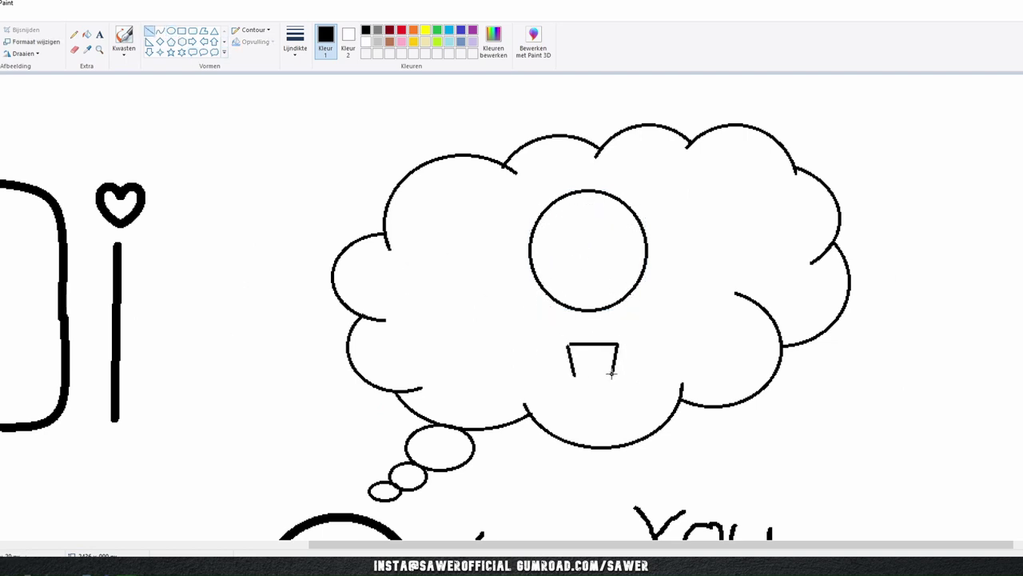
{"action": "left_click", "coordinate": [74, 49]}
{"action": "scroll", "coordinate": [532, 307], "scroll_direction": "up", "scroll_amount": 2}
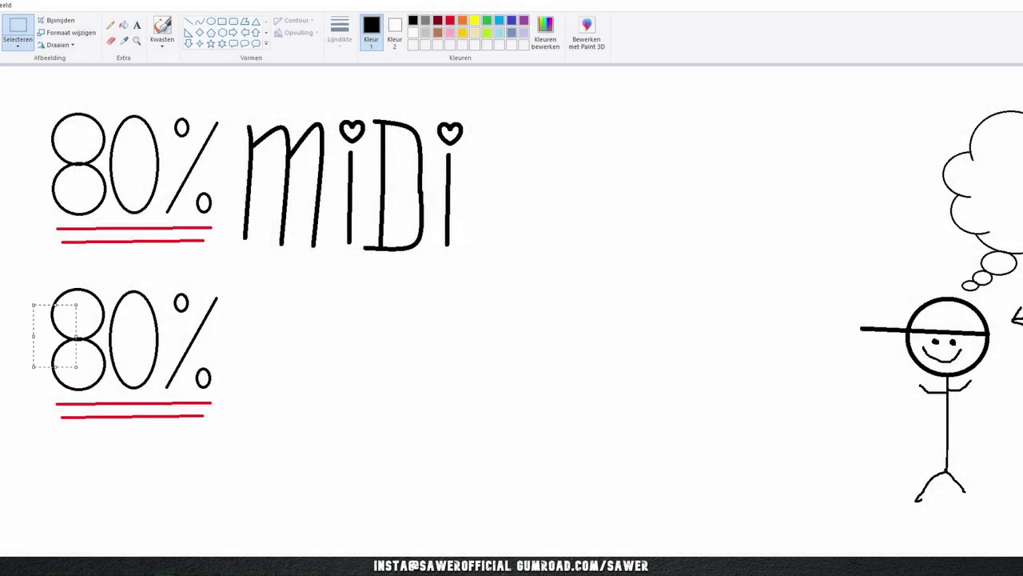
- Delete the left half of the lower 8 and draw TEAMWORK in straight strokes
{"action": "key", "text": "Delete"}
{"action": "left_click", "coordinate": [188, 21]}
{"action": "left_click_drag", "start_coordinate": [280, 371], "coordinate": [267, 398]}
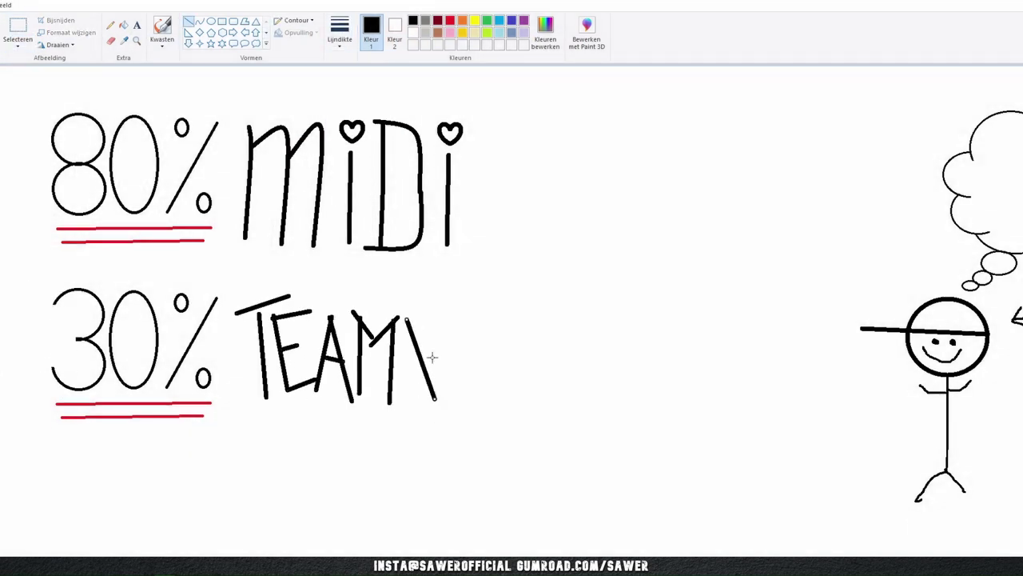
{"action": "left_click", "coordinate": [189, 20]}
{"action": "left_click_drag", "start_coordinate": [521, 315], "coordinate": [522, 408]}
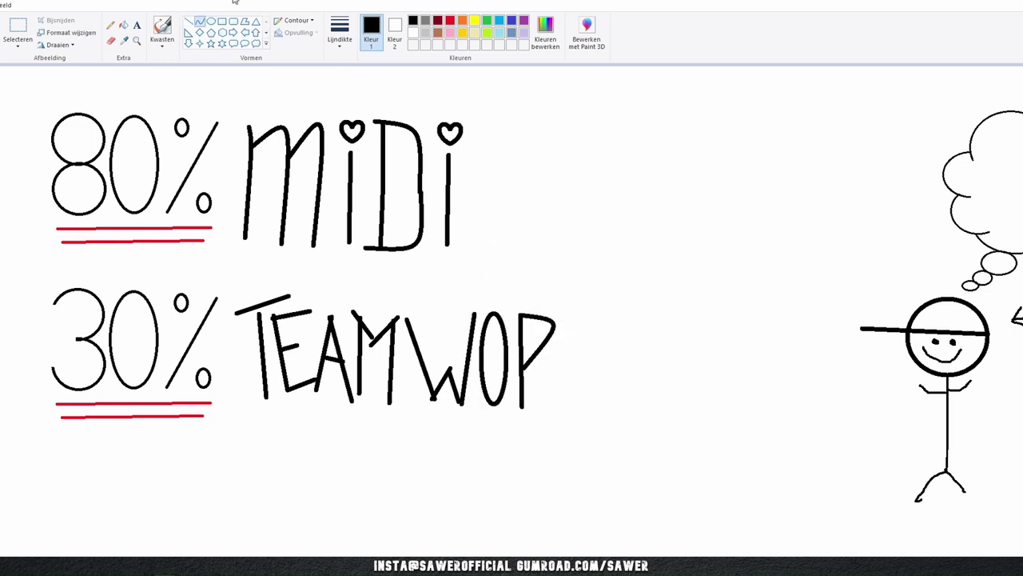
- Select both written rows and shrink them up into position
{"action": "left_click", "coordinate": [17, 32]}
{"action": "mouse_move", "coordinate": [24, 254]}
{"action": "left_mouse_down"}
{"action": "mouse_move", "coordinate": [632, 506]}
{"action": "mouse_move", "coordinate": [552, 448]}
{"action": "left_mouse_up"}
{"action": "mouse_move", "coordinate": [32, 76]}
{"action": "left_mouse_down"}
{"action": "mouse_move", "coordinate": [472, 264]}
{"action": "mouse_move", "coordinate": [447, 240]}
{"action": "left_mouse_up"}
{"action": "left_click", "coordinate": [720, 479]}
- Draw 40 with straight strokes on a new third row
{"action": "left_click", "coordinate": [188, 21]}
{"action": "mouse_move", "coordinate": [87, 385]}
{"action": "left_mouse_down"}
{"action": "mouse_move", "coordinate": [54, 438]}
{"action": "mouse_move", "coordinate": [109, 438]}
{"action": "left_mouse_up"}
{"action": "left_click_drag", "start_coordinate": [88, 385], "coordinate": [88, 463]}
{"action": "left_click_drag", "start_coordinate": [107, 386], "coordinate": [155, 462]}
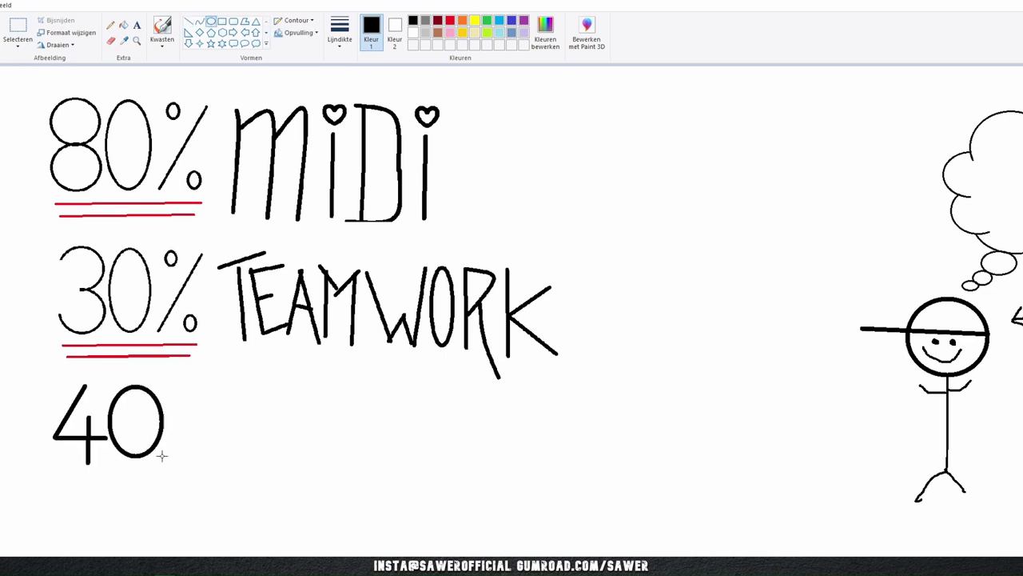
- Write 'Reverb&Delay' at text size 72 beside 40%, replacing the mistyped word
{"action": "left_click", "coordinate": [137, 25]}
{"action": "left_click", "coordinate": [228, 399]}
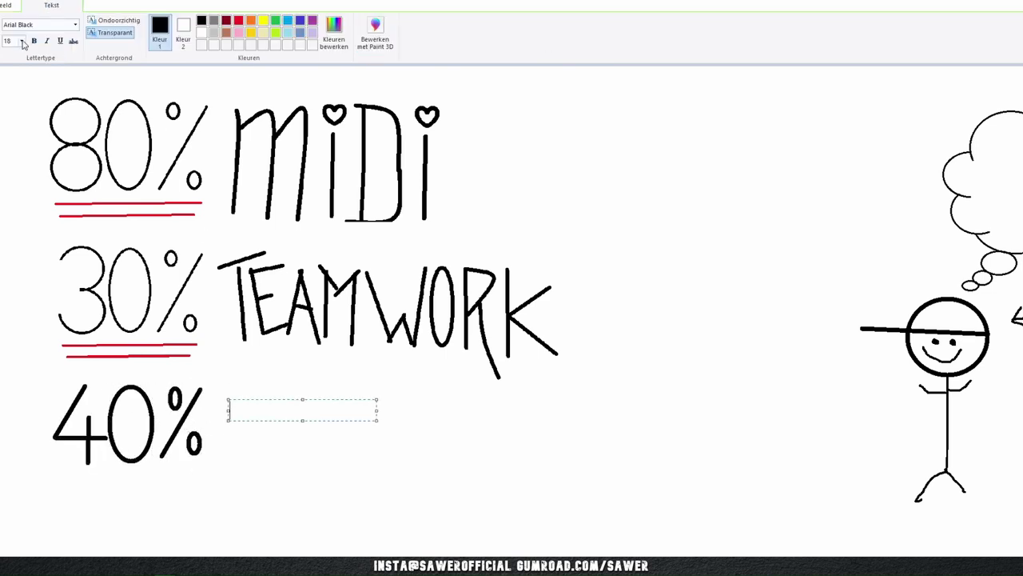
{"action": "left_click", "coordinate": [20, 41]}
{"action": "left_click", "coordinate": [13, 198]}
{"action": "type", "text": "a"}
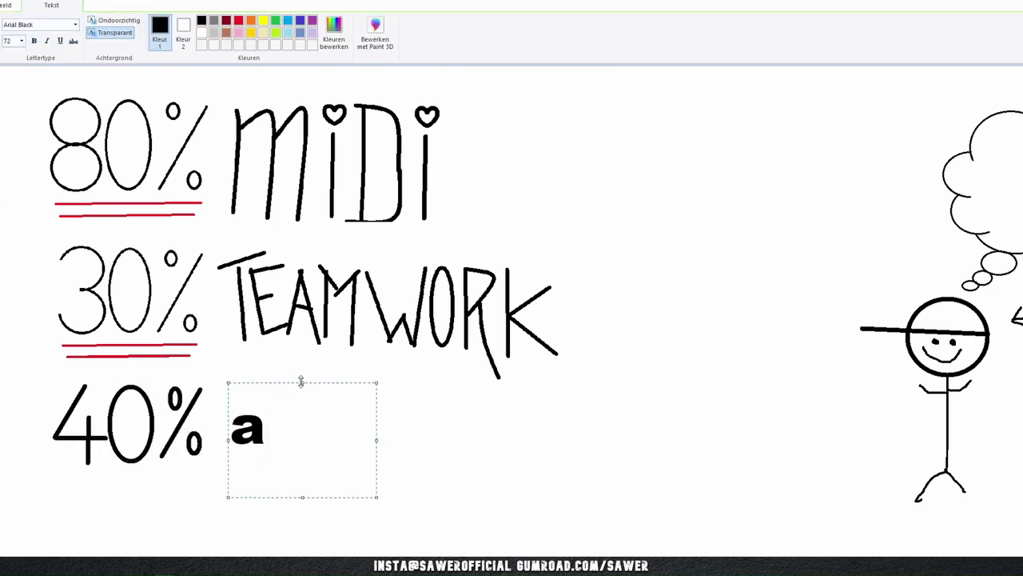
{"action": "type", "text": "Alcoho."}
{"action": "key", "text": "ctrl+a"}
{"action": "type", "text": "Reverb&"}
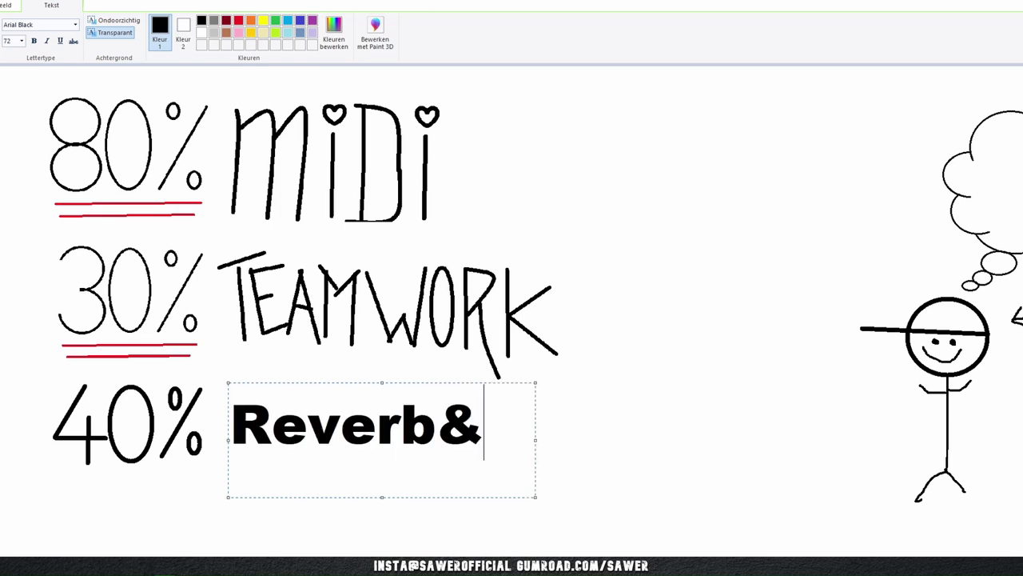
{"action": "type", "text": "Delay"}
{"action": "left_click_drag", "start_coordinate": [534, 464], "coordinate": [574, 479]}
{"action": "left_click", "coordinate": [621, 482]}
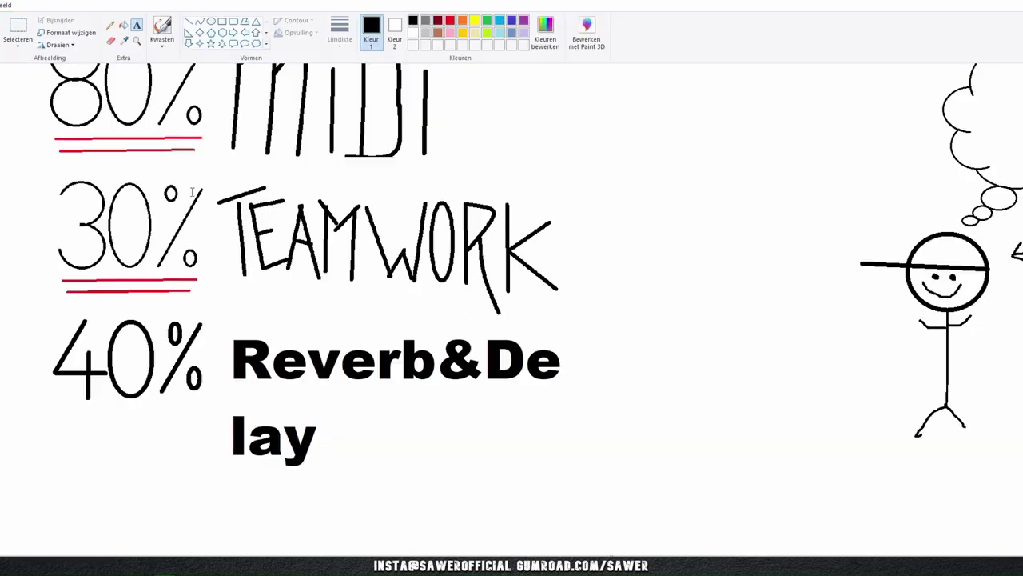
- Draw a plus sign before 40% and a total line beneath it
{"action": "left_click_drag", "start_coordinate": [0, 464], "coordinate": [236, 464]}
{"action": "left_click_drag", "start_coordinate": [2, 424], "coordinate": [46, 424]}
{"action": "left_click_drag", "start_coordinate": [25, 404], "coordinate": [30, 464]}
- Write an underlined red 100% below the total line
{"action": "left_click", "coordinate": [110, 25]}
{"action": "scroll", "coordinate": [137, 124], "scroll_direction": "down", "scroll_amount": 1}
{"action": "left_click_drag", "start_coordinate": [72, 424], "coordinate": [72, 424]}
{"action": "left_click_drag", "start_coordinate": [198, 420], "coordinate": [163, 472]}
{"action": "left_click_drag", "start_coordinate": [22, 482], "coordinate": [194, 485]}
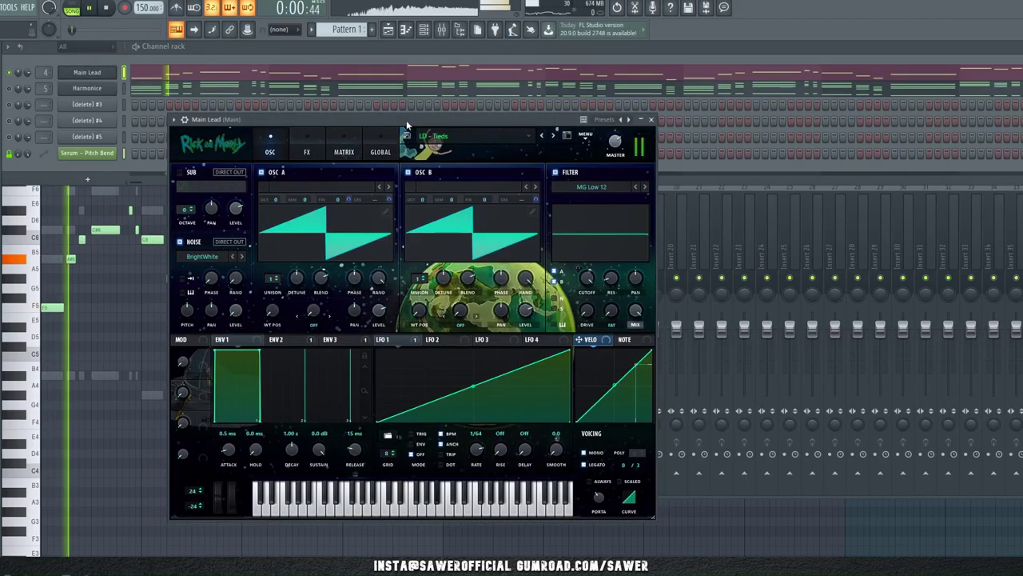
- Inspect the Main Lead Serum's FX, Matrix and oscillator/filter tabs
{"action": "left_click_drag", "start_coordinate": [327, 120], "coordinate": [337, 101]}
{"action": "left_click", "coordinate": [324, 122]}
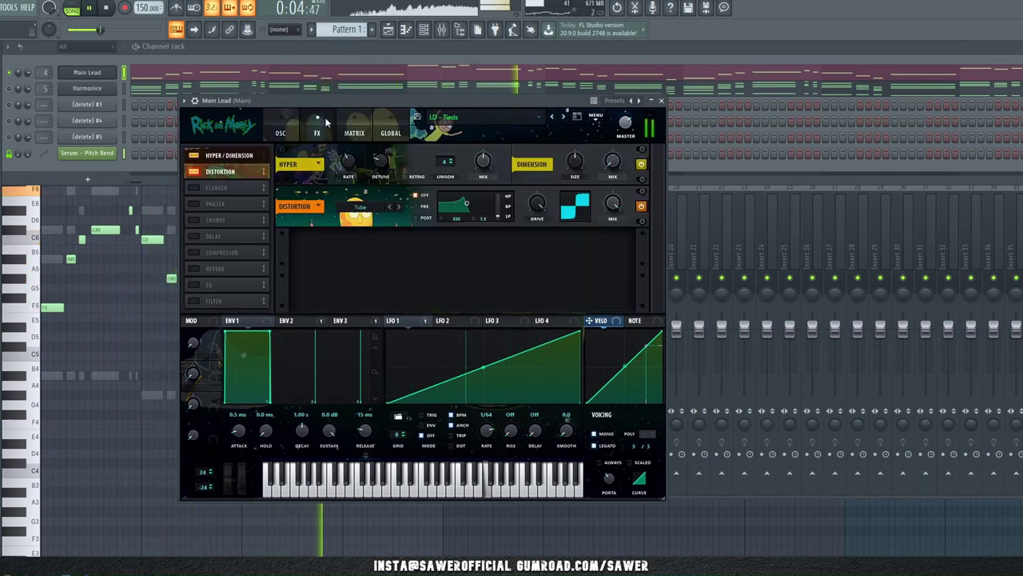
{"action": "left_click", "coordinate": [354, 126]}
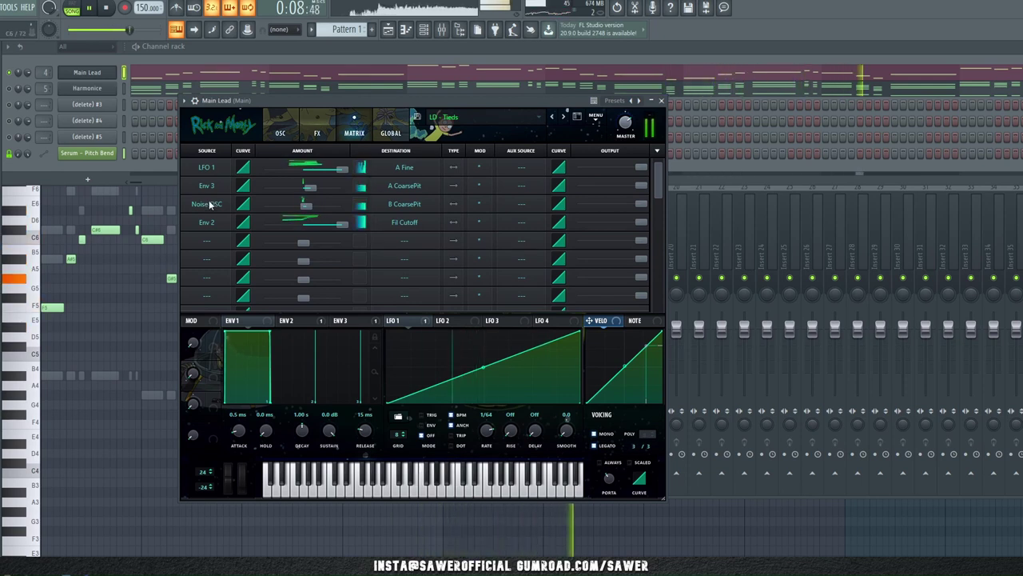
{"action": "left_click", "coordinate": [280, 128]}
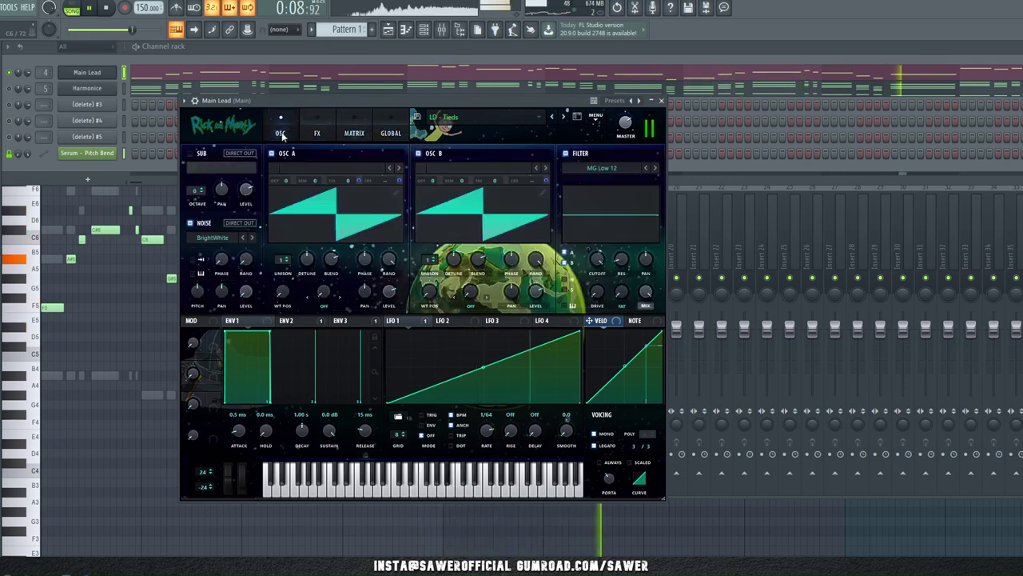
{"action": "left_click", "coordinate": [345, 126]}
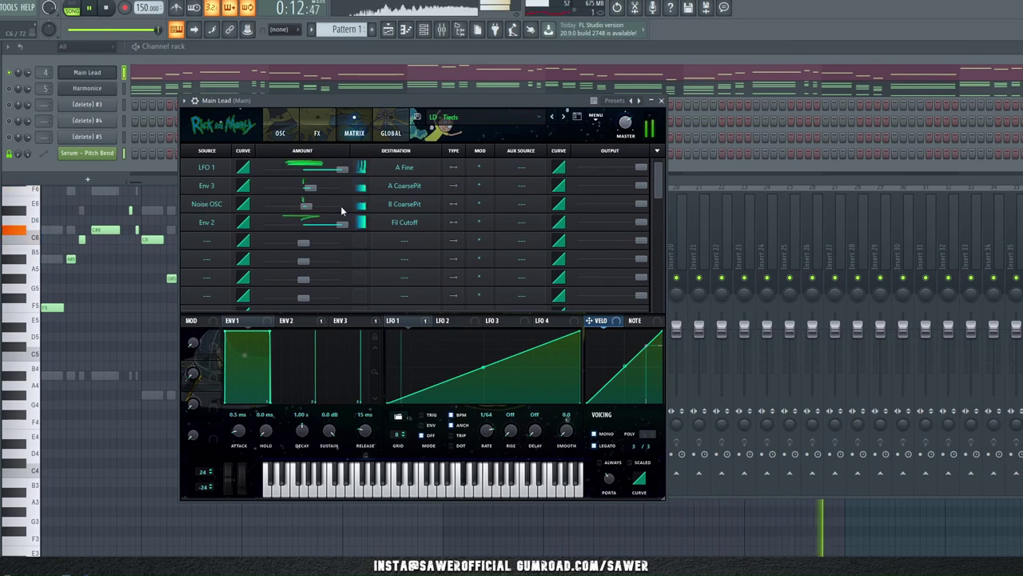
{"action": "left_click", "coordinate": [278, 130]}
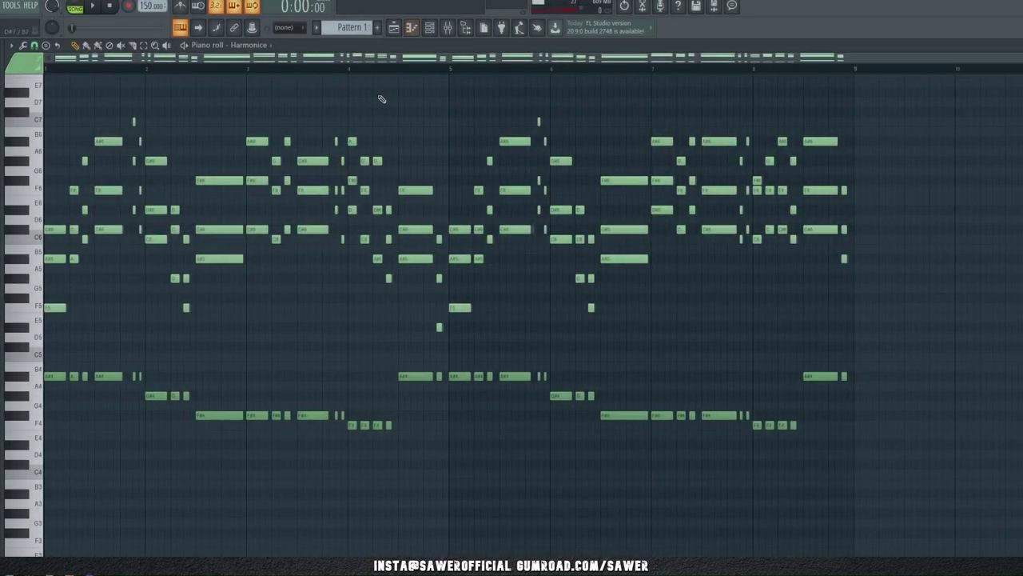
- Play the song and load the 'new fav supersaw' preset into the Harmonice Serum
{"action": "key", "text": "space"}
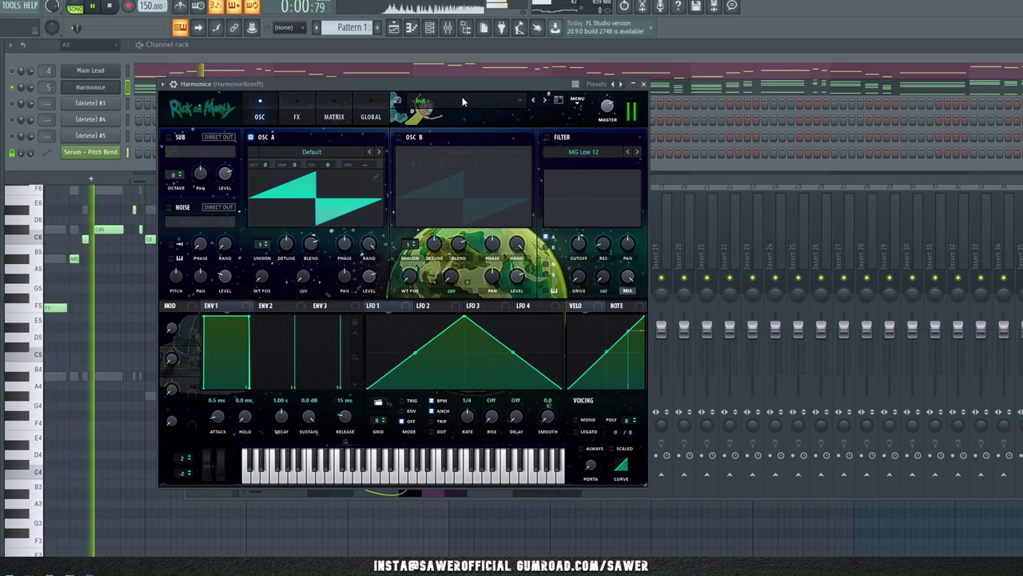
{"action": "left_click", "coordinate": [462, 100]}
{"action": "mouse_move", "coordinate": [464, 317]}
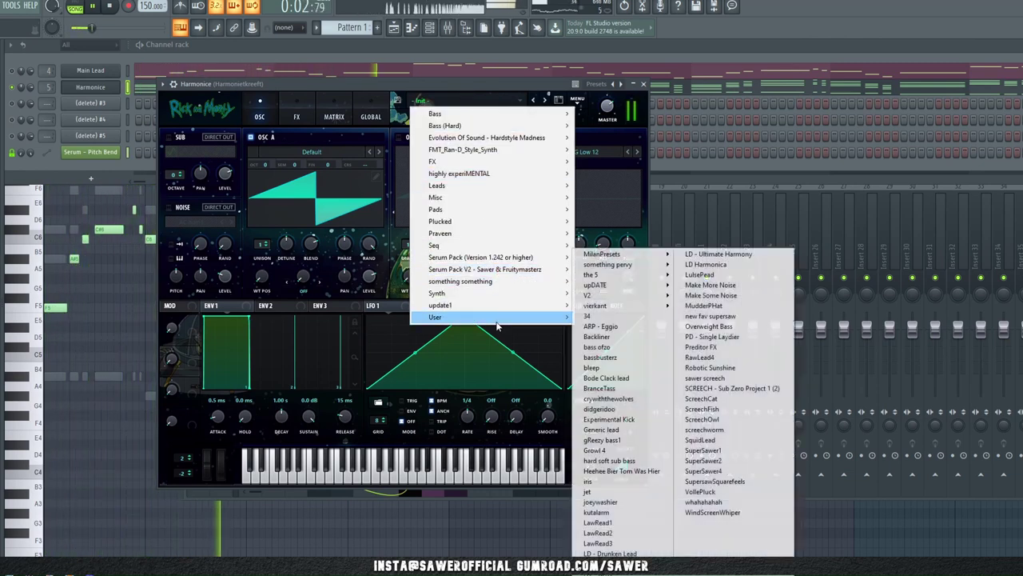
{"action": "left_click", "coordinate": [720, 316]}
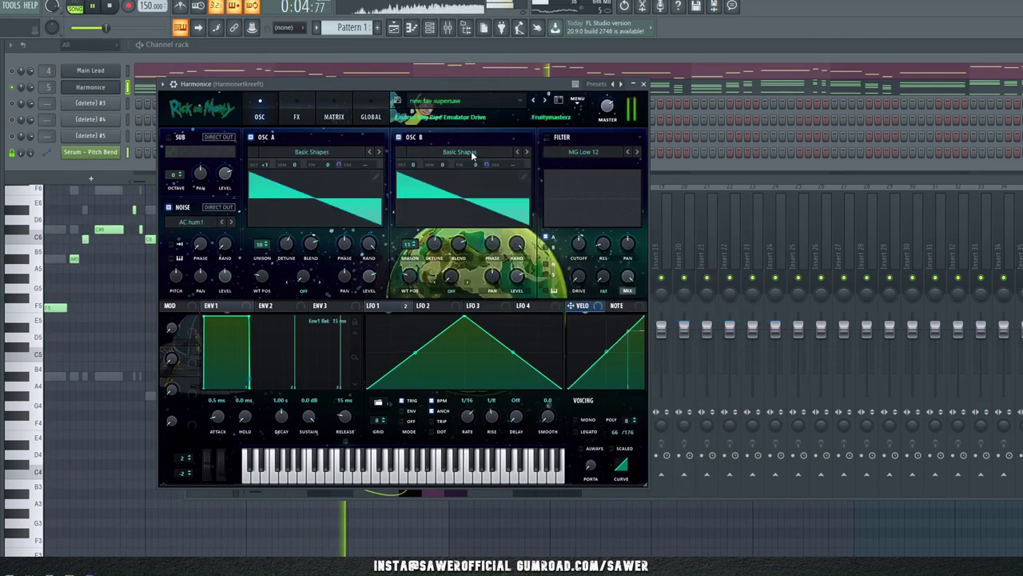
- Stop playback
{"action": "key", "text": "space"}
{"action": "key", "text": "space"}
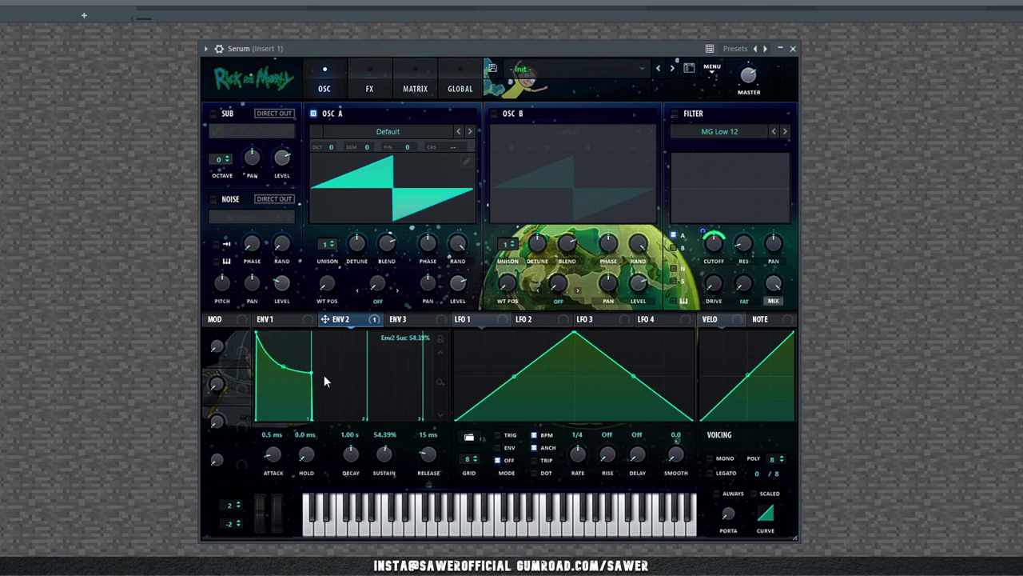
- Enable the Main Lead filter, sweep its cutoff, and create a Fil Cutoff automation clip
{"action": "left_click", "coordinate": [674, 115]}
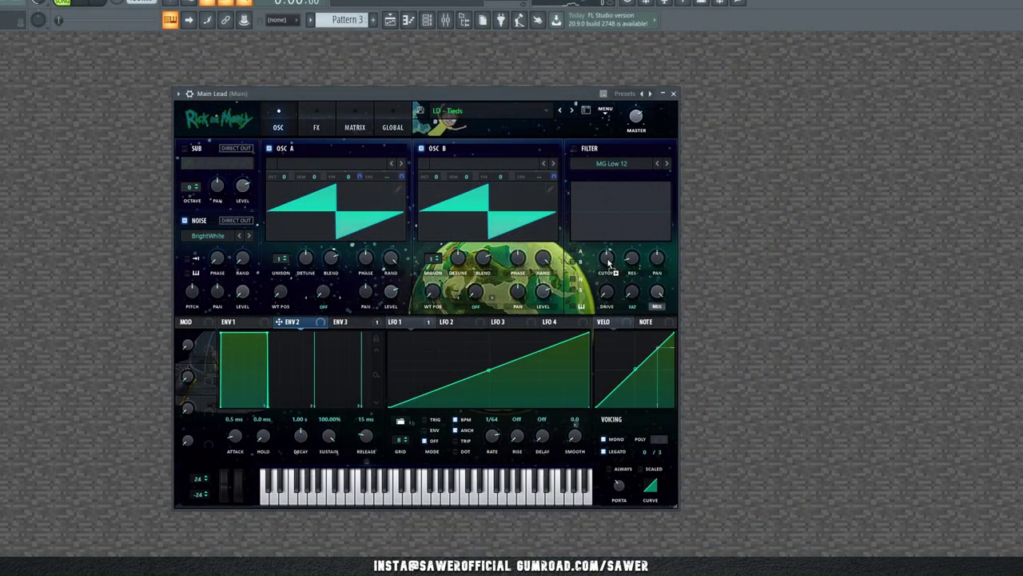
{"action": "right_click", "coordinate": [607, 262]}
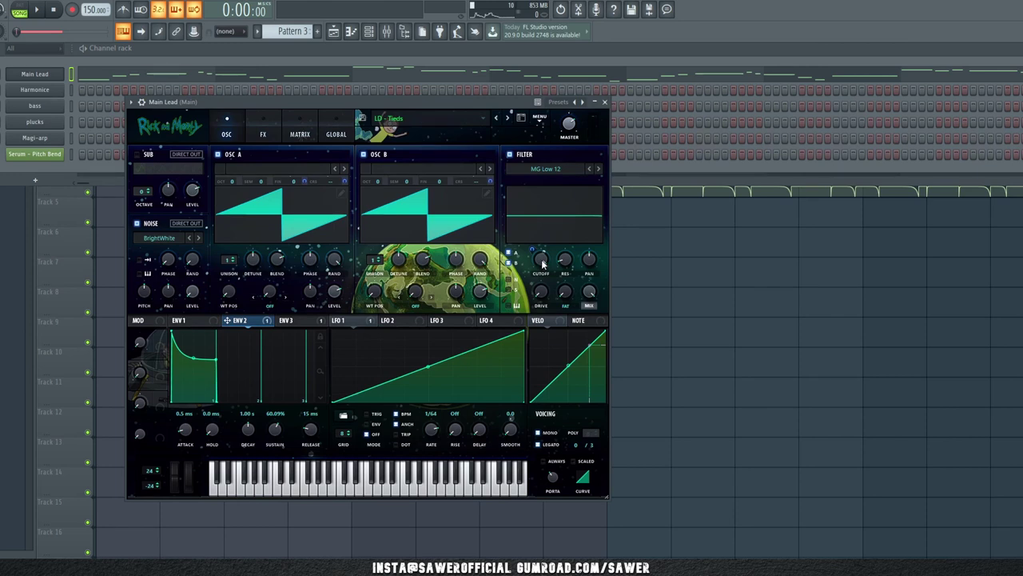
{"action": "left_click_drag", "start_coordinate": [542, 264], "coordinate": [542, 277]}
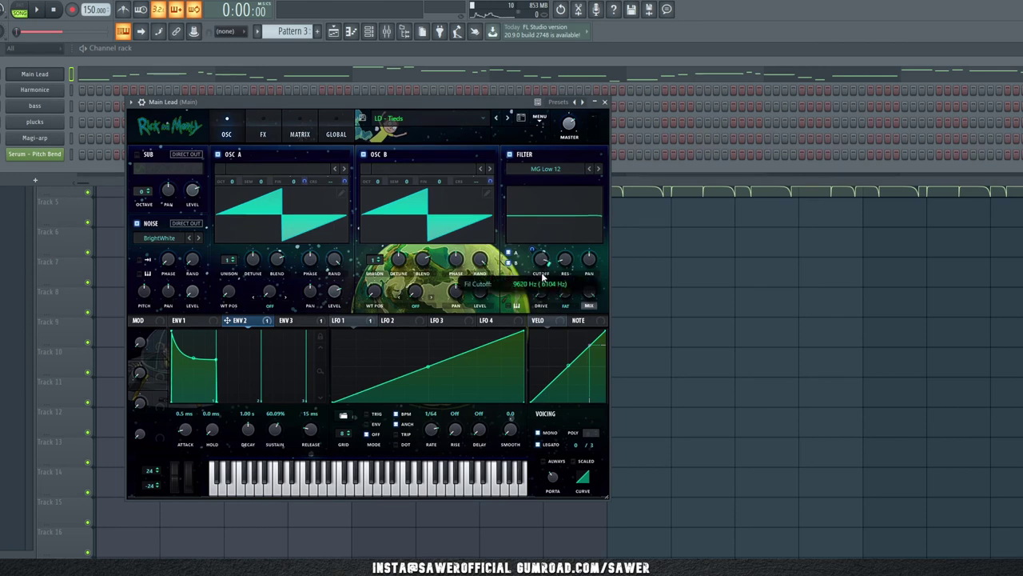
{"action": "left_click", "coordinate": [193, 33]}
{"action": "left_click", "coordinate": [238, 103]}
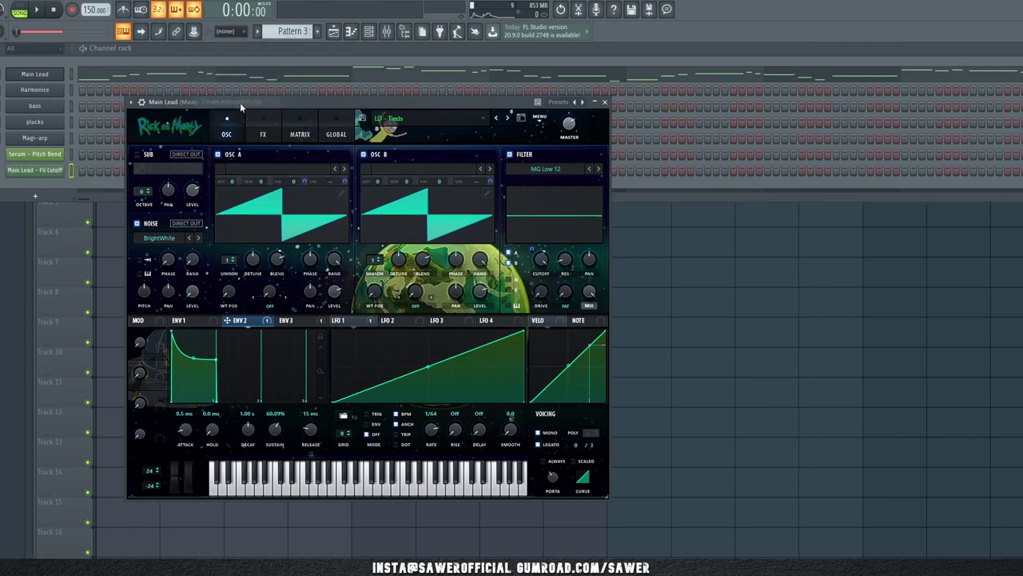
{"action": "left_click", "coordinate": [695, 294]}
- Clear the track 1-3 clip selection and play the arrangement from the start
{"action": "left_click_drag", "start_coordinate": [608, 73], "coordinate": [27, 80]}
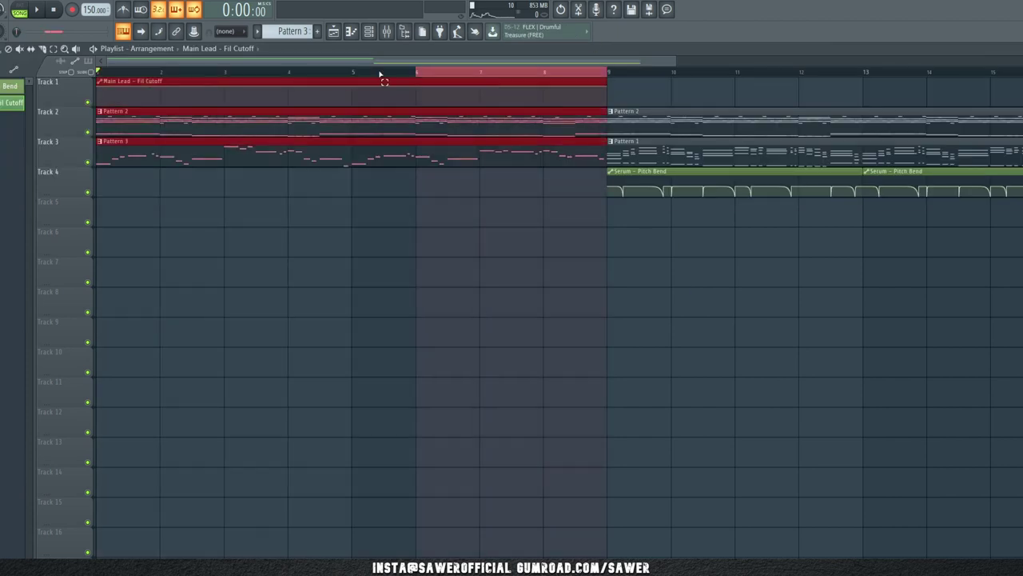
{"action": "left_click", "coordinate": [138, 81]}
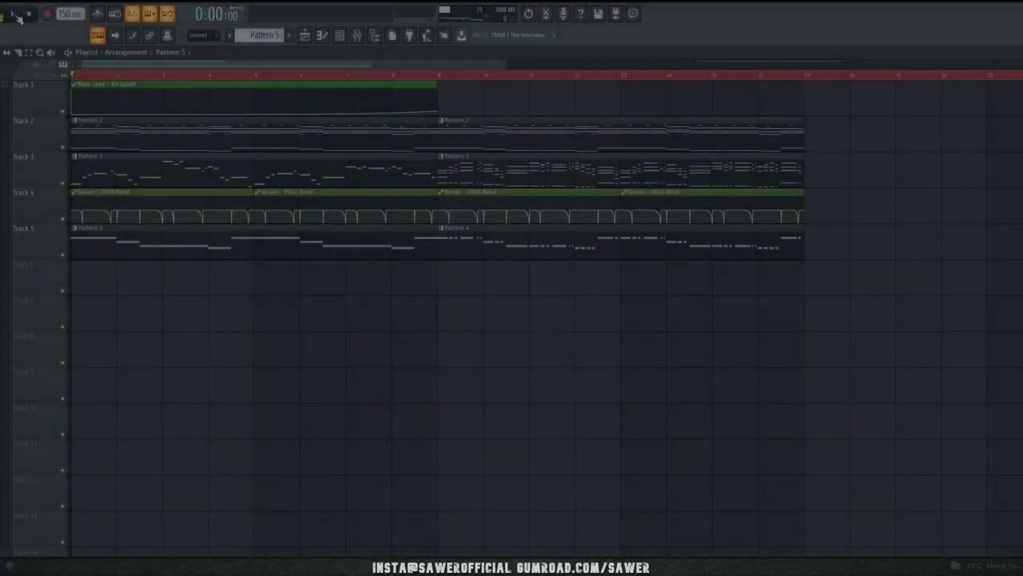
{"action": "left_click", "coordinate": [18, 14]}
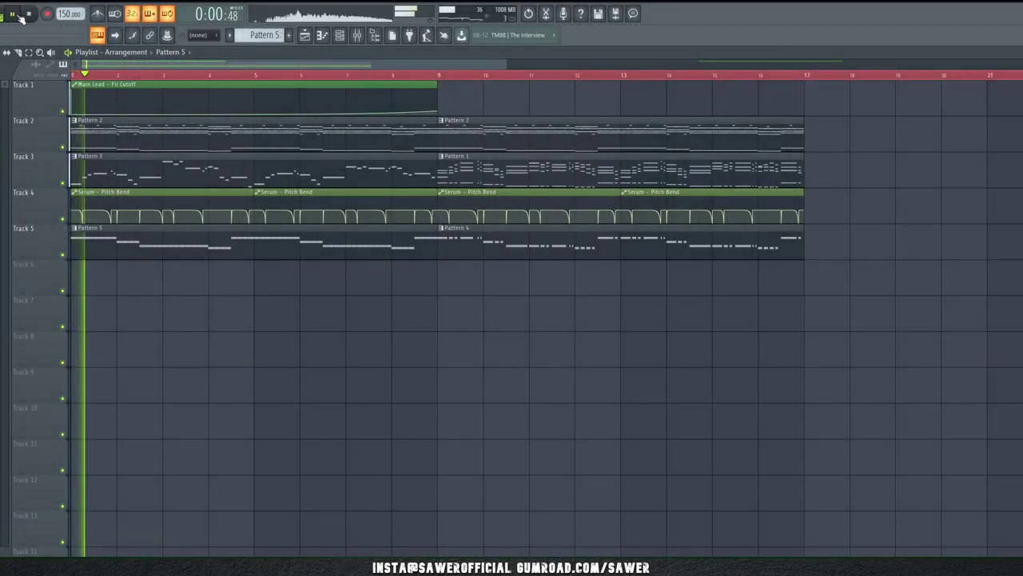